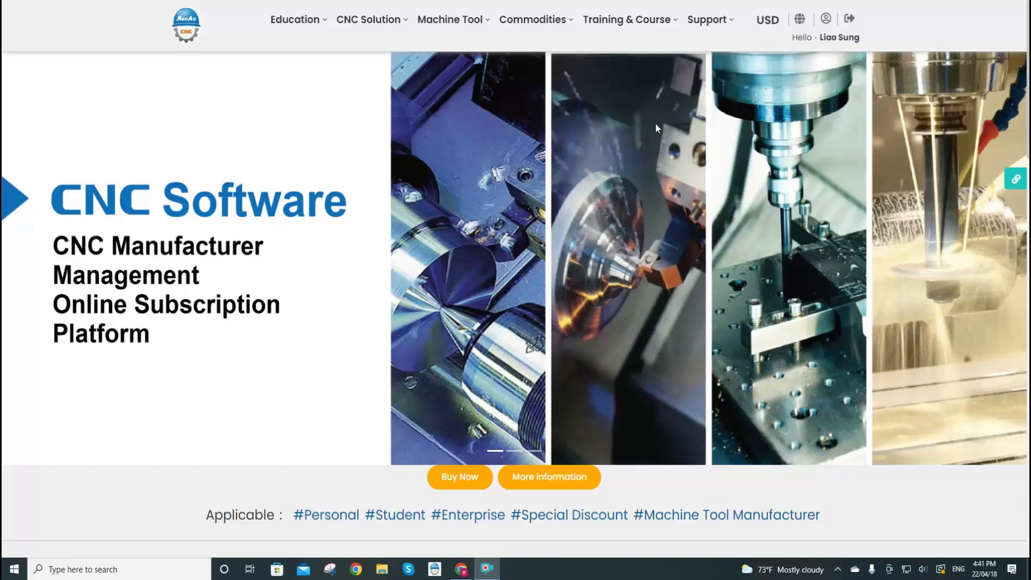
Go to the NcEditor 2022 Professional Version product page via the Commodities menu
left_click(556, 24)
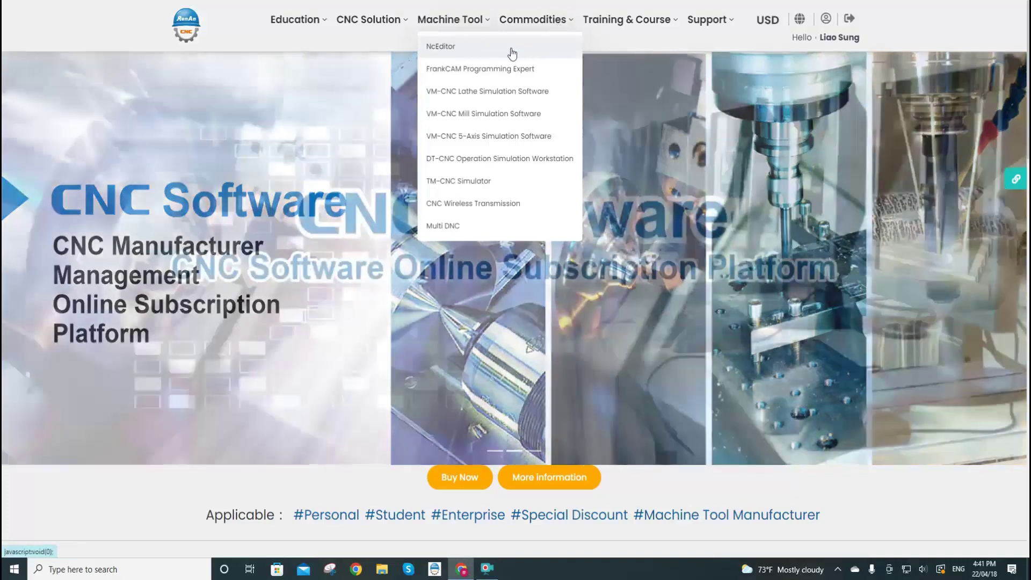
left_click(509, 50)
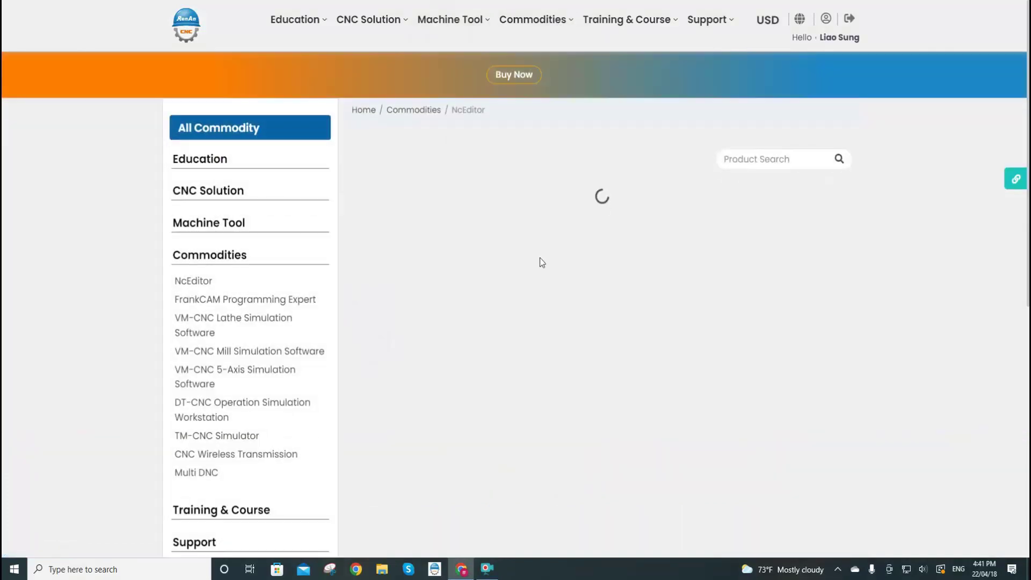
left_click(475, 291)
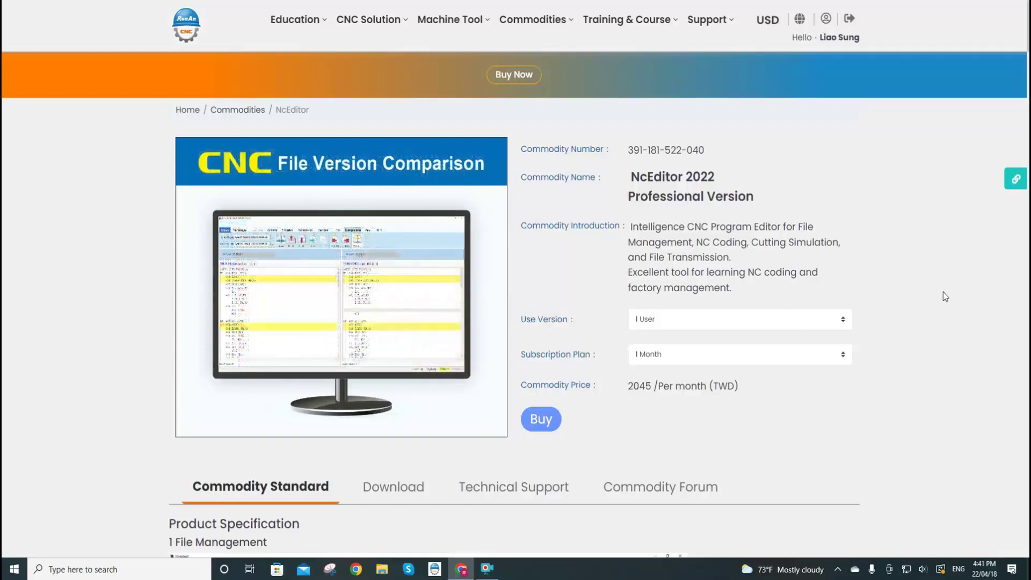
Scroll to the product's Download tab and start the KeyService and NcEditor 2022 zip downloads
scroll(943, 293, "down", 4)
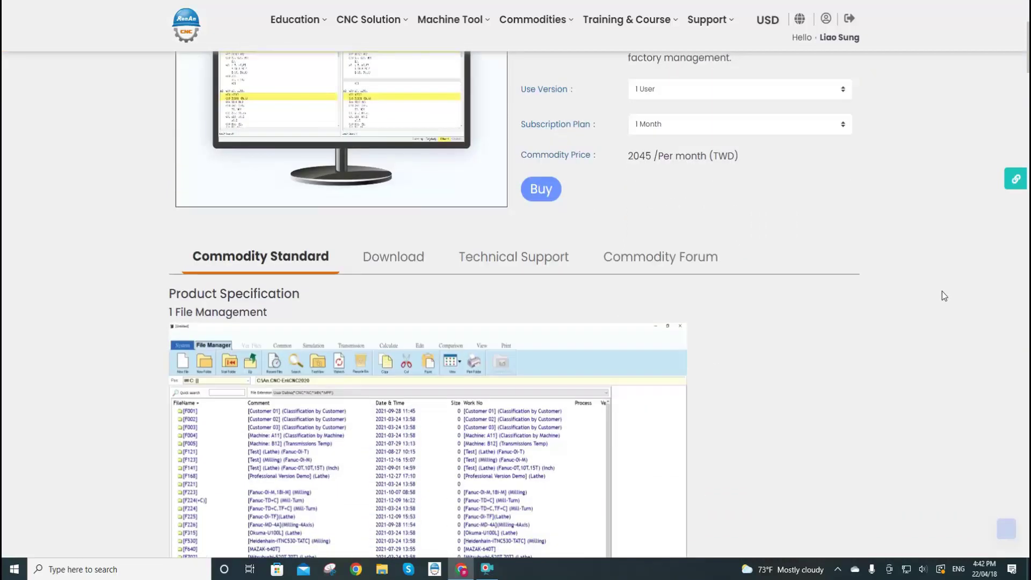
left_click(408, 272)
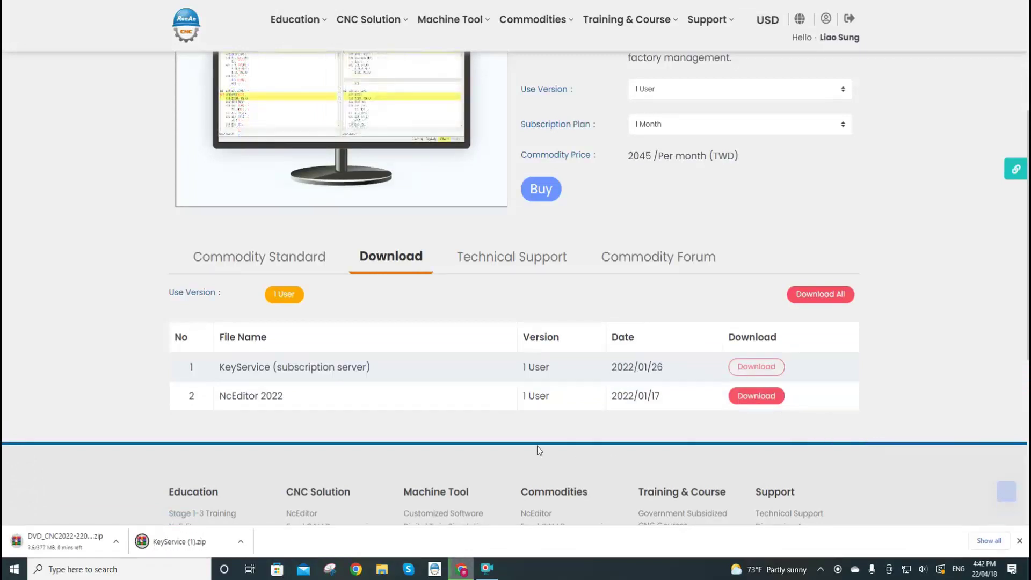
Open KeyService (1).zip in WinRAR and run its Setup.exe
left_click(213, 538)
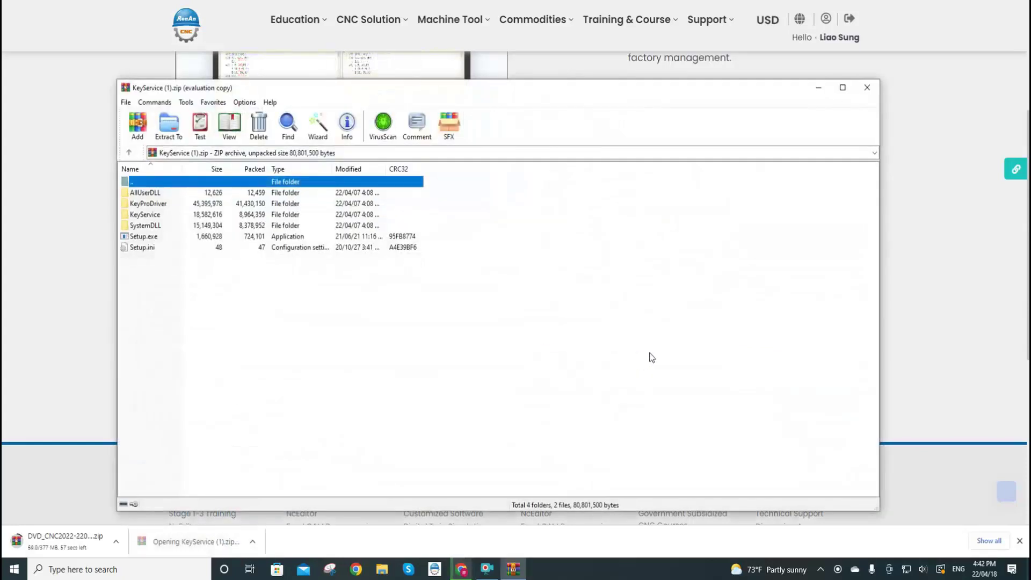
double_click(164, 236)
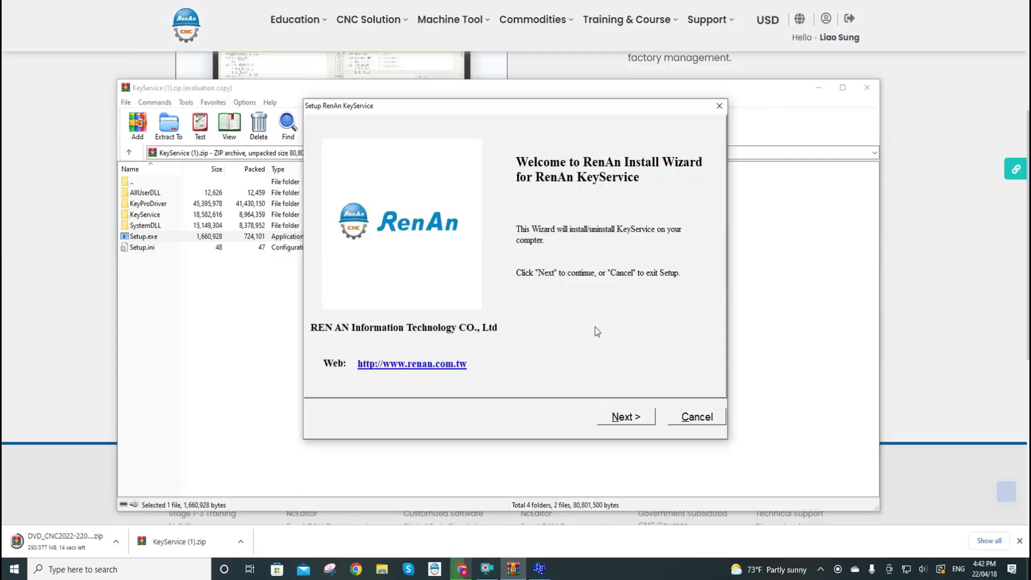
Accept the KeyService license terms, keeping all components and the TCP/IP connection setting
left_click(647, 423)
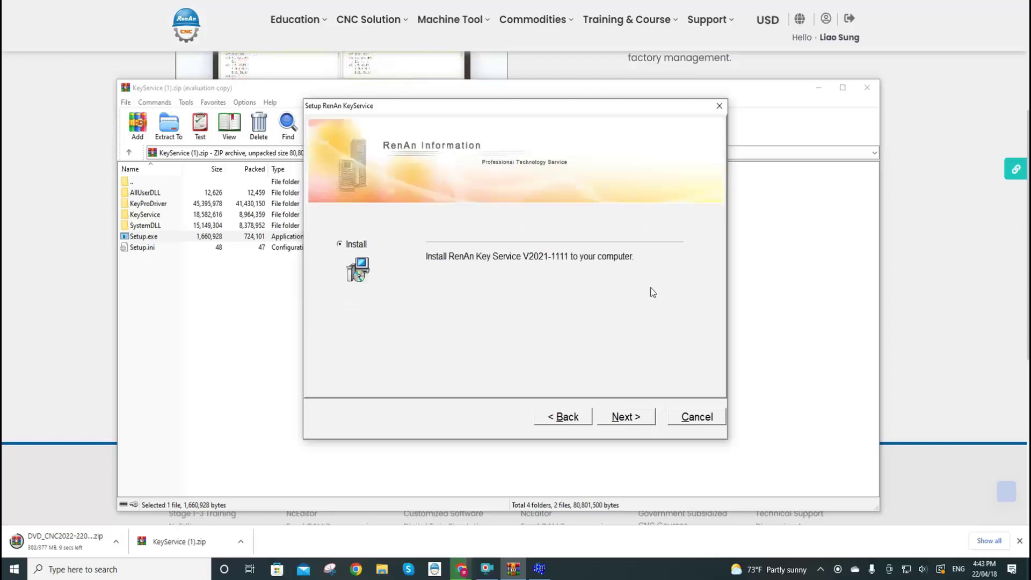
left_click(640, 419)
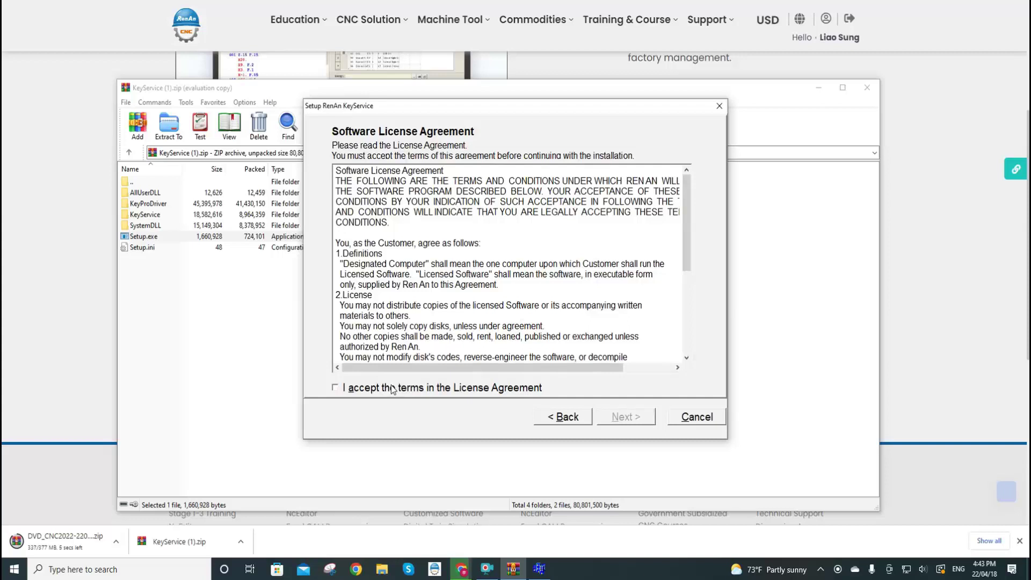
left_click(336, 391)
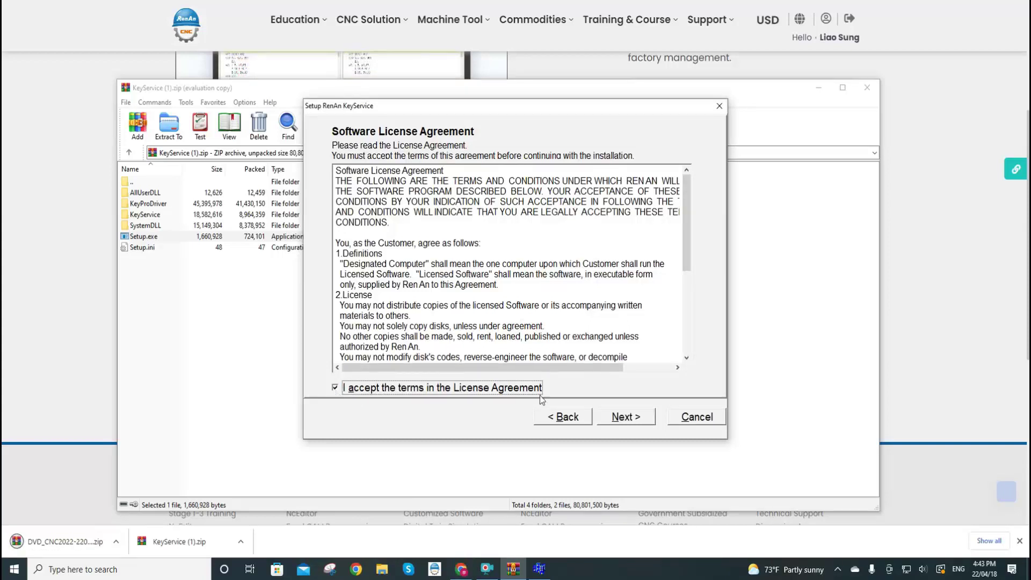
left_click(635, 419)
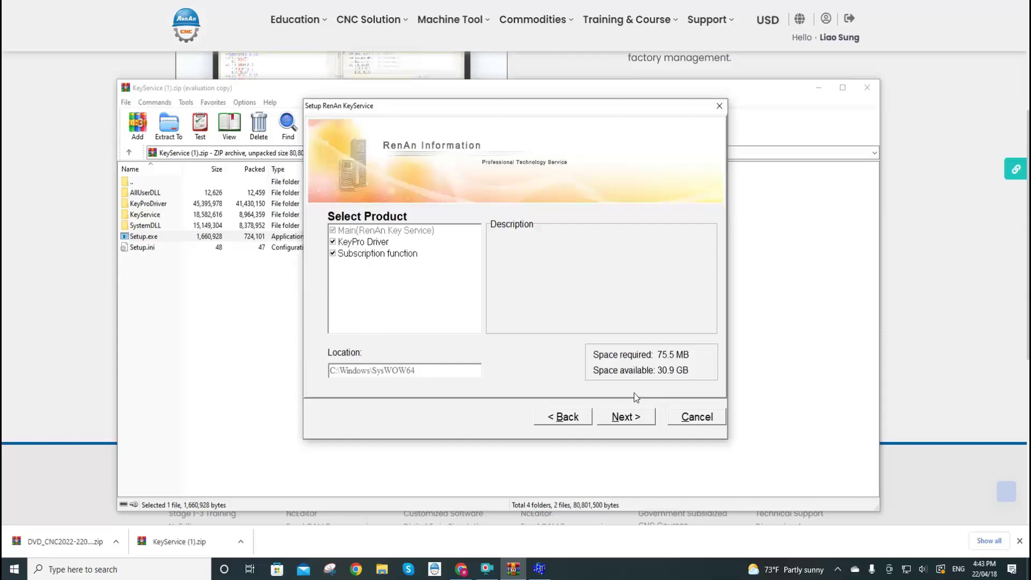
left_click(644, 417)
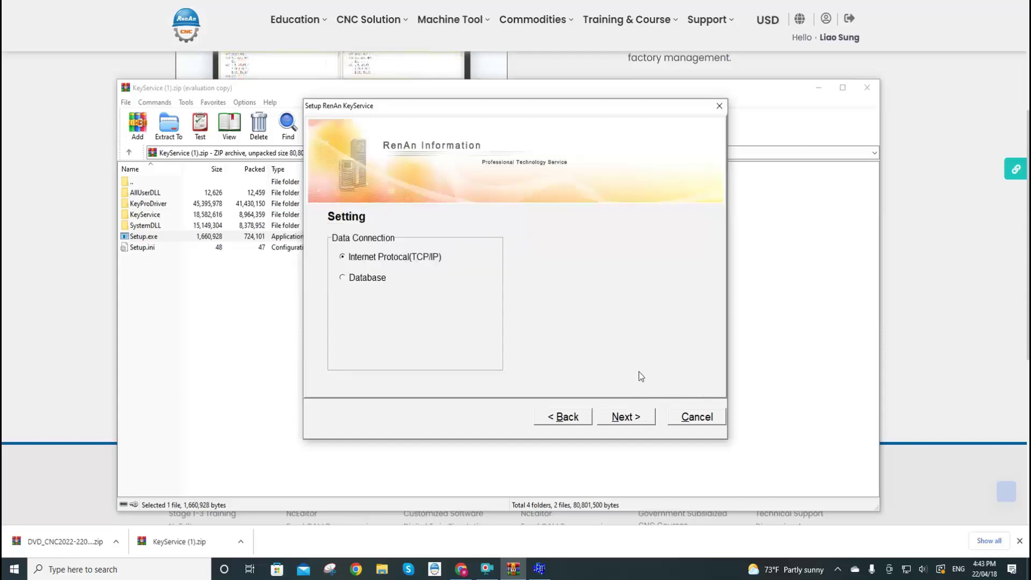
left_click(624, 417)
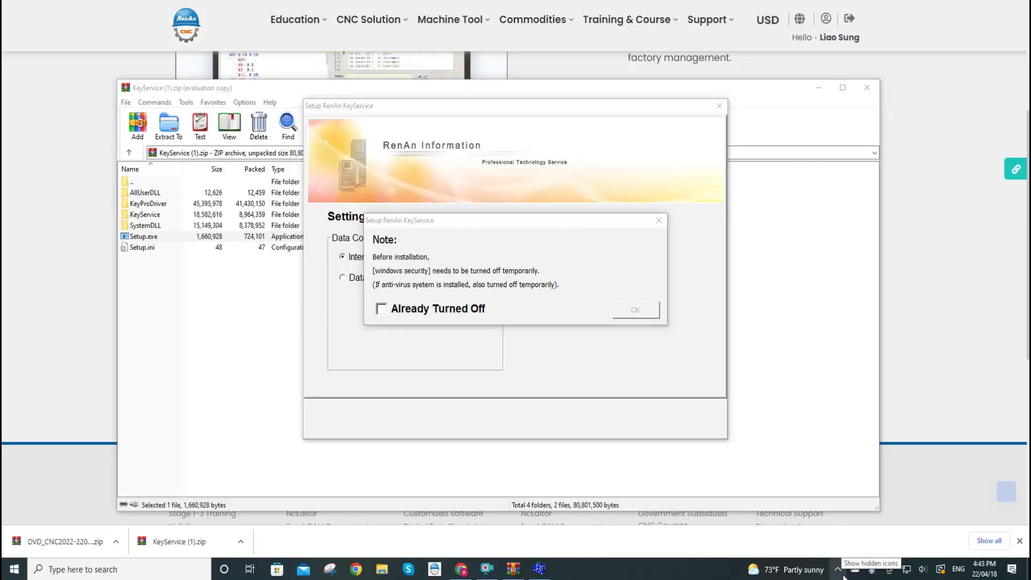
Switch Real-time protection off under Virus & threat protection settings, then close Windows Security
left_click(839, 570)
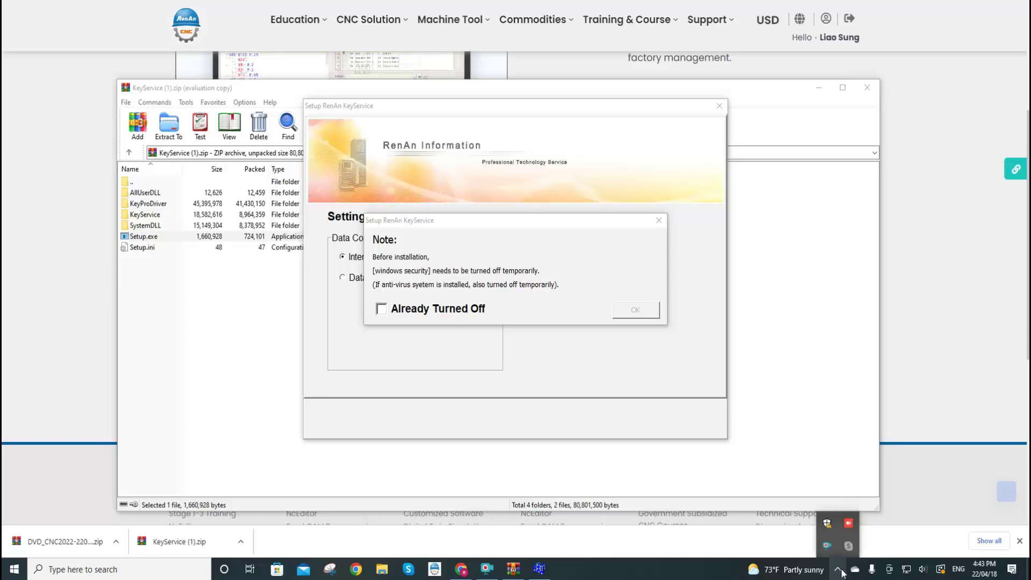
left_click(830, 527)
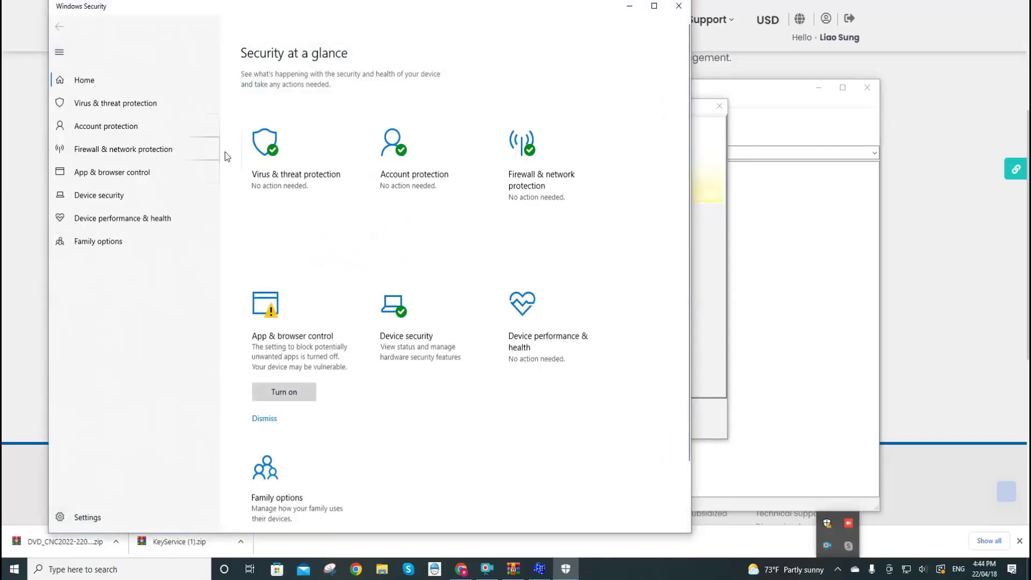
left_click(160, 108)
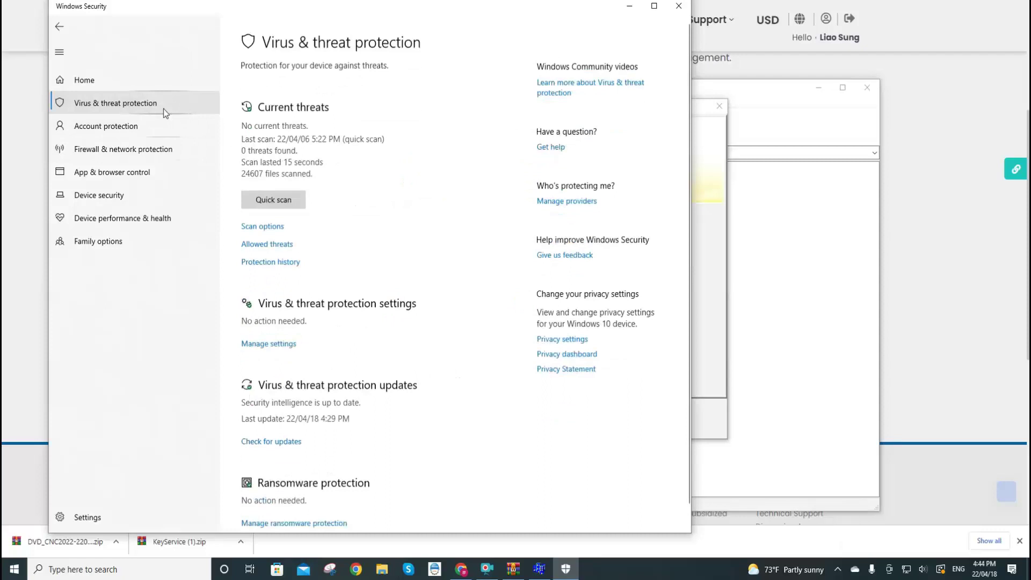
left_click(265, 345)
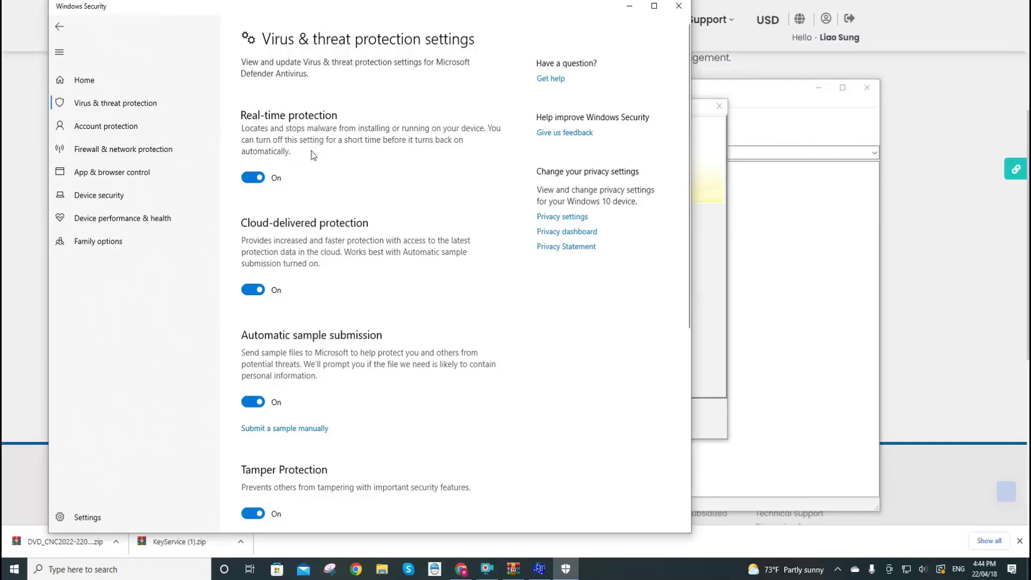
left_click(255, 180)
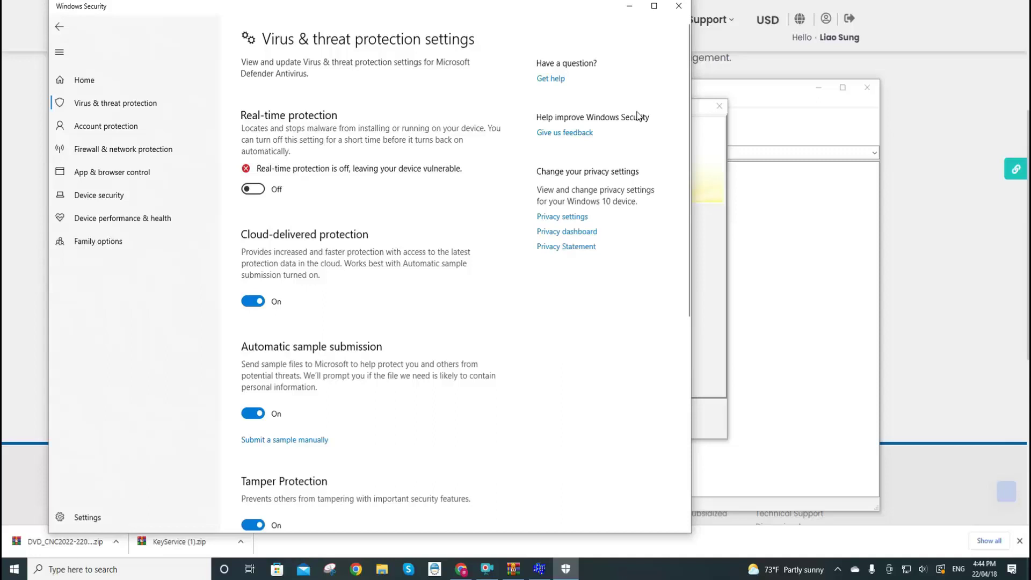
left_click(678, 7)
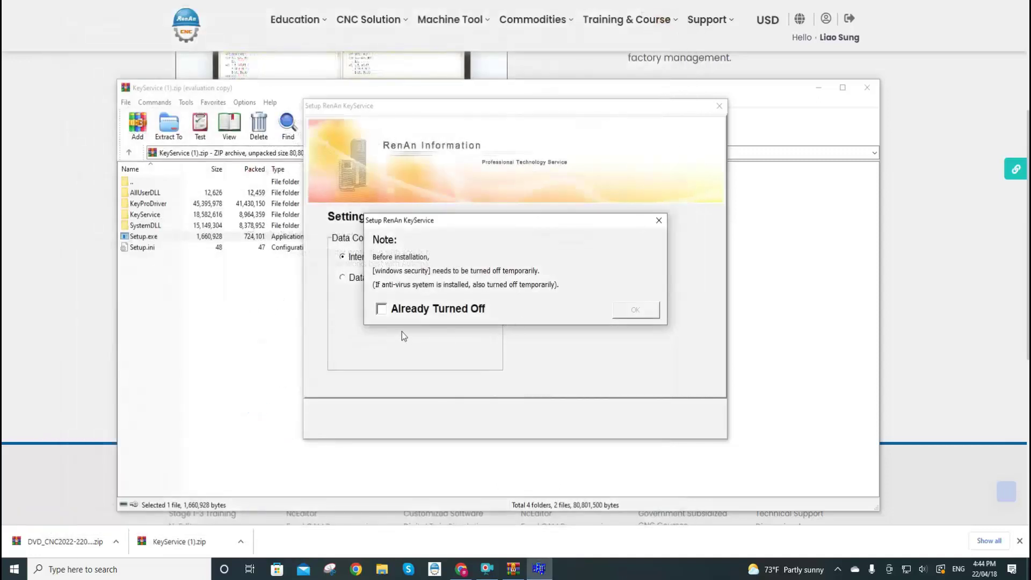
Confirm security is already off, install KeyService, finish, and dismiss the restart warning
left_click(381, 312)
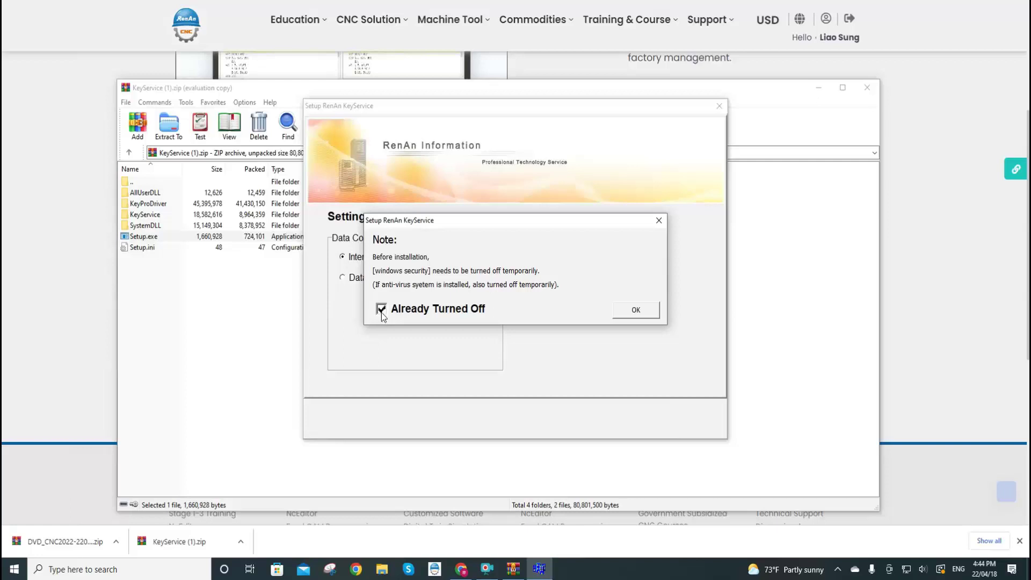
left_click(647, 312)
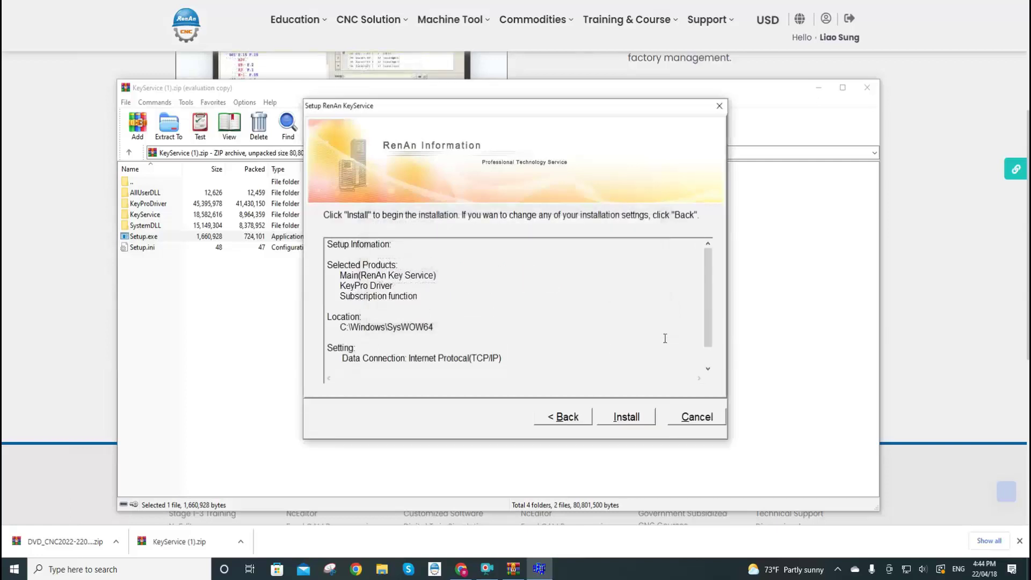
left_click(644, 425)
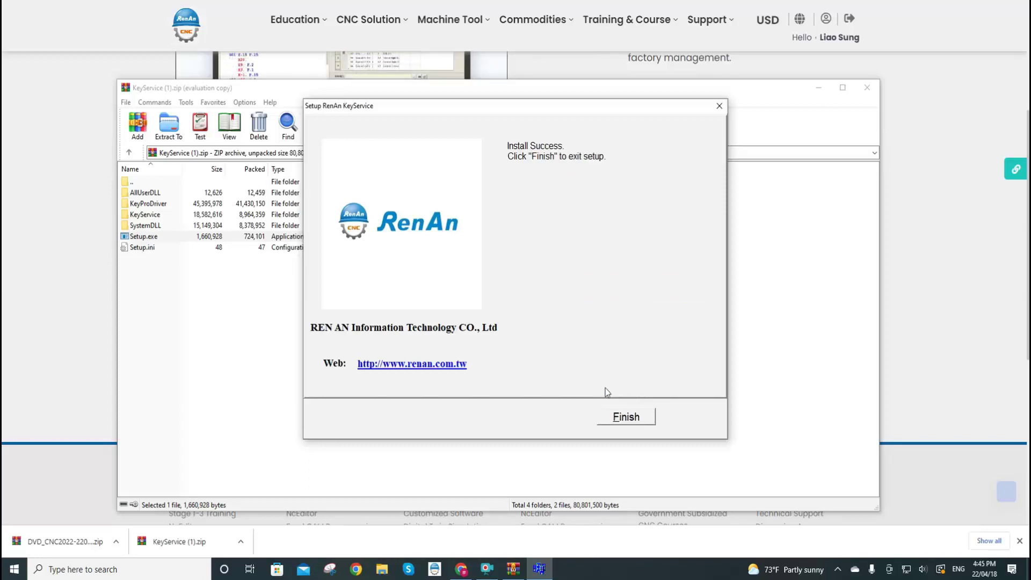
left_click(640, 419)
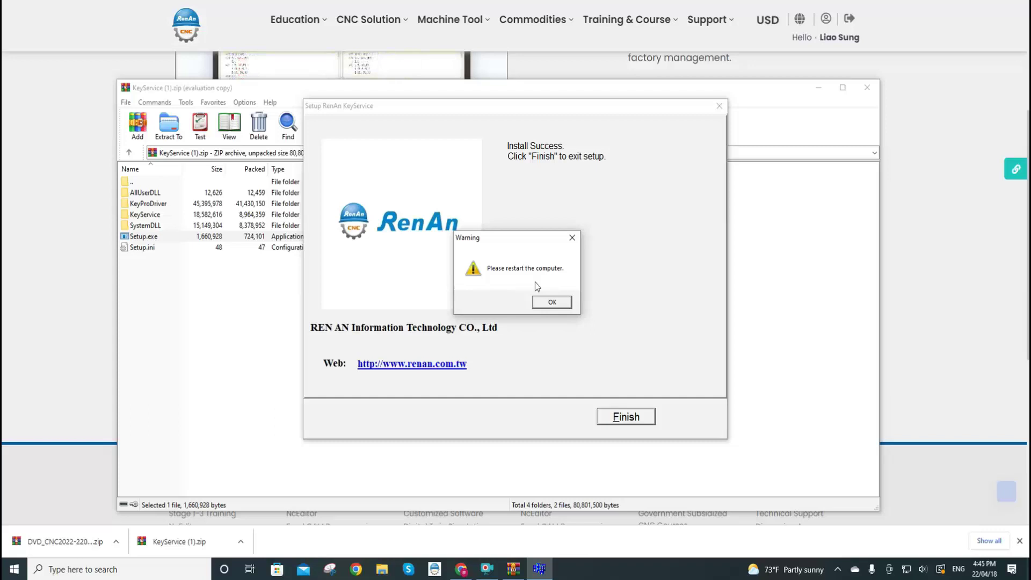
left_click(562, 303)
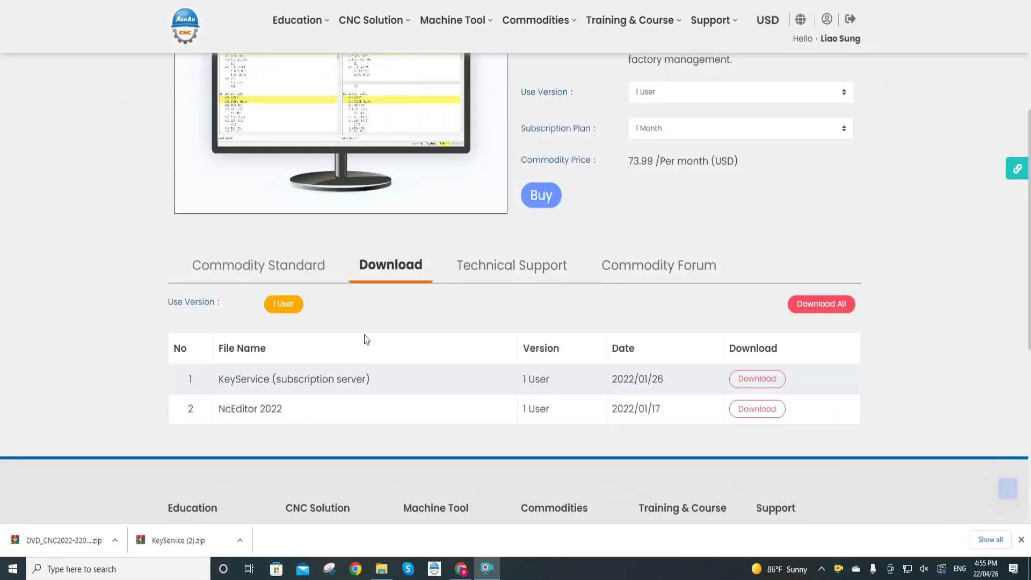
left_click(69, 540)
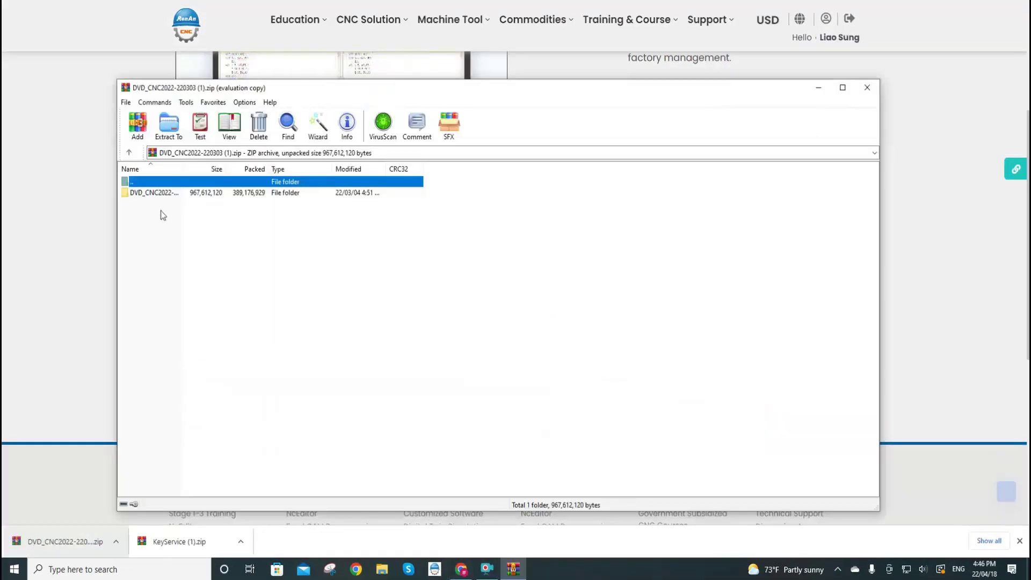
double_click(157, 196)
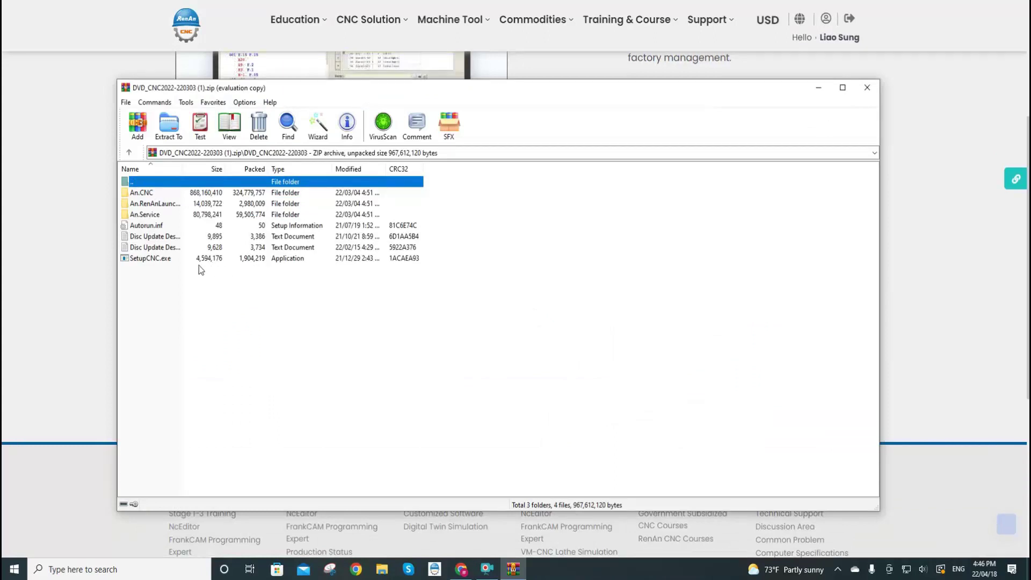
double_click(170, 261)
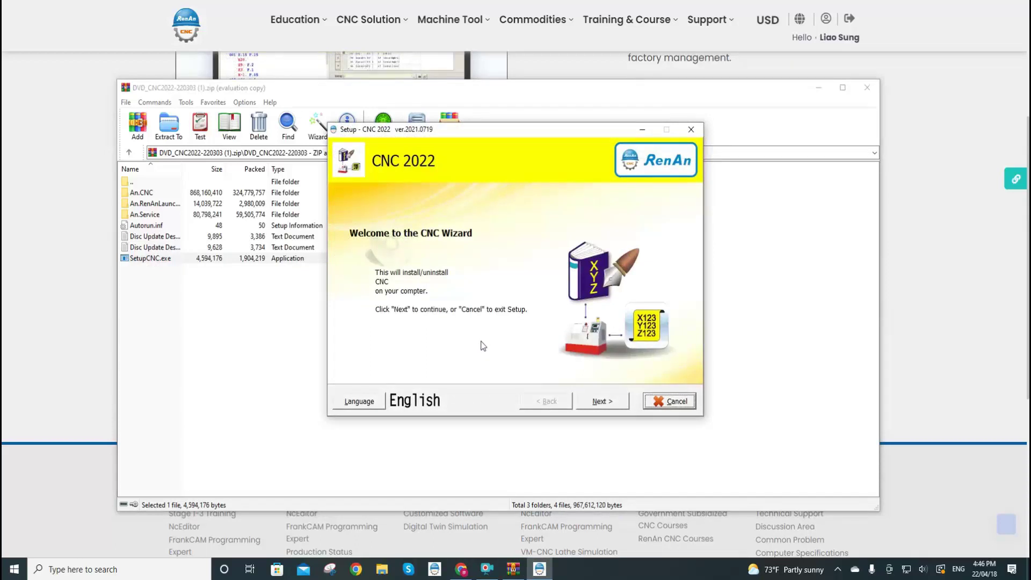
Accept the agreement and install NcEditor with lathe and mill counters to D:\An.CNC-En
left_click(618, 404)
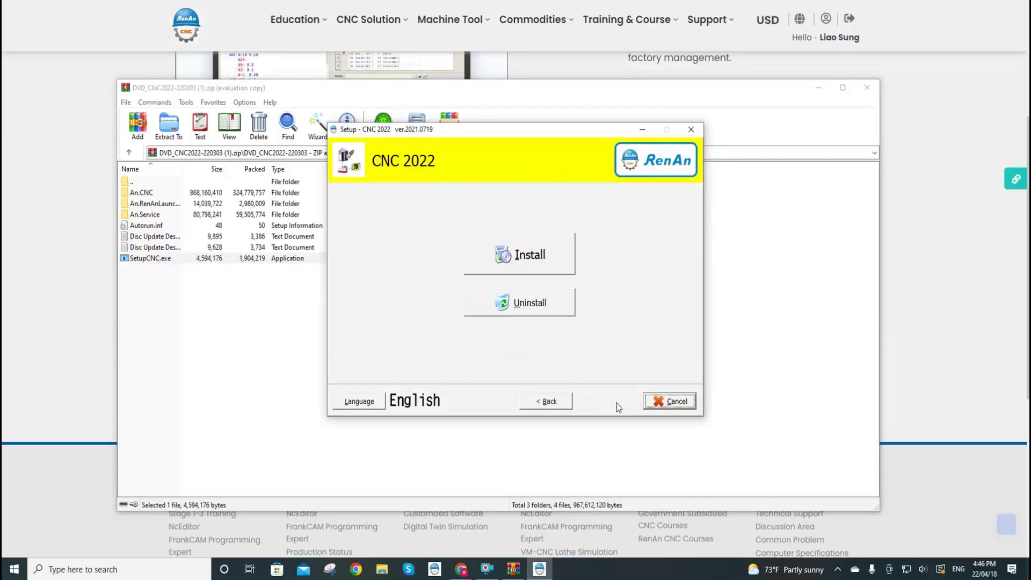
left_click(559, 253)
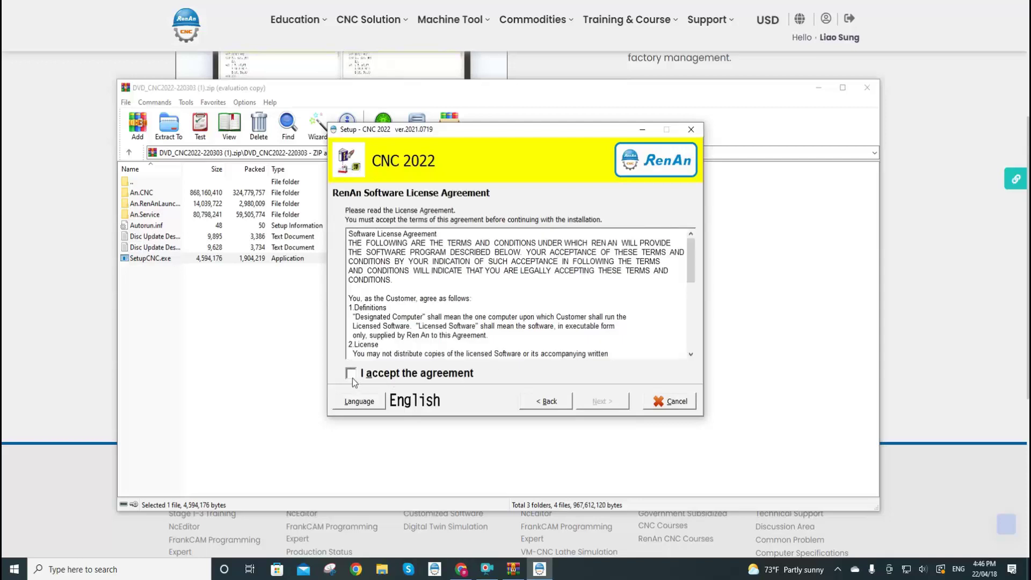
left_click(352, 376)
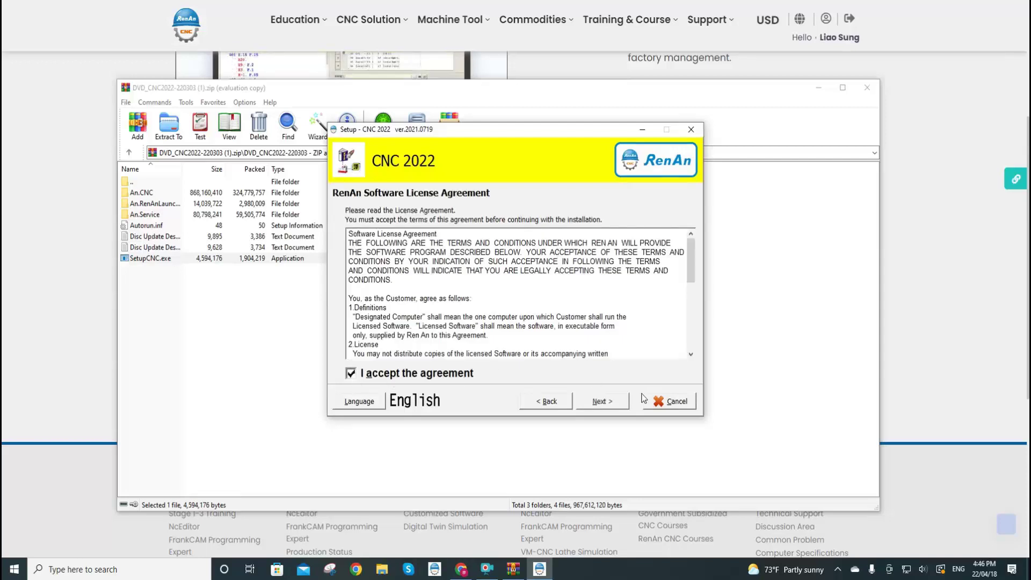
left_click(619, 406)
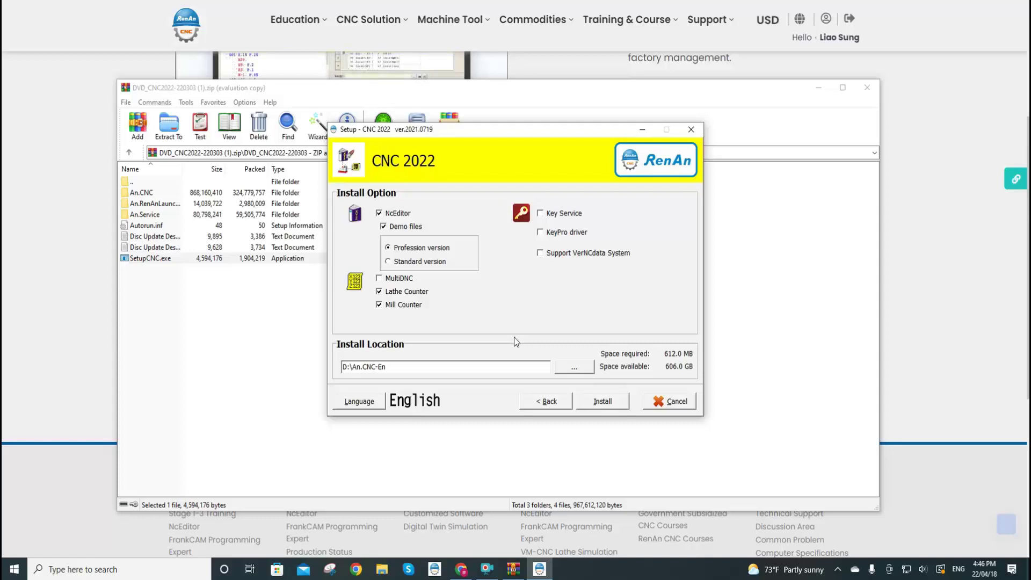
left_click(623, 404)
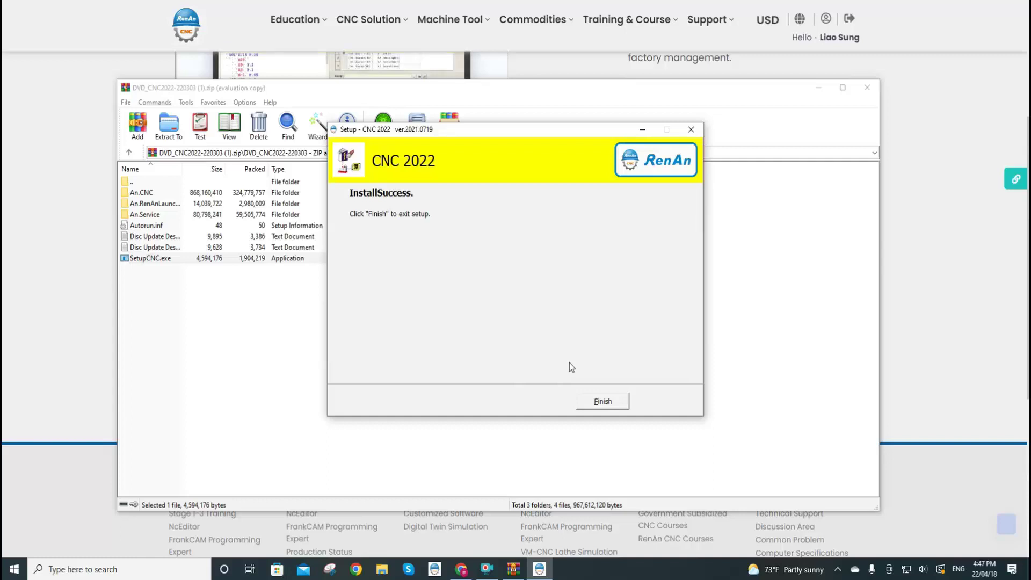
left_click(621, 401)
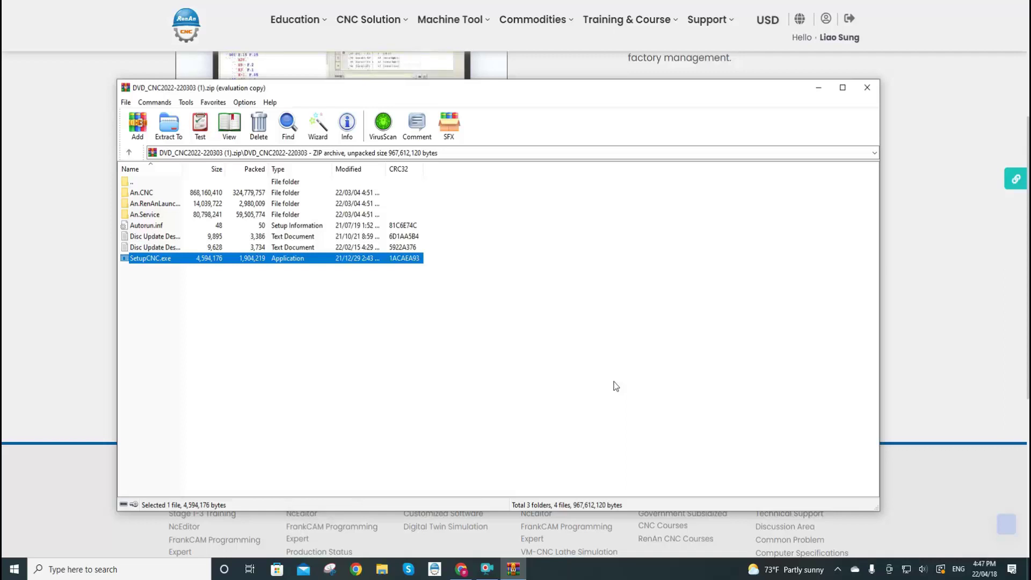
Close WinRAR and the browser, then restart Windows from the Start menu
left_click(866, 88)
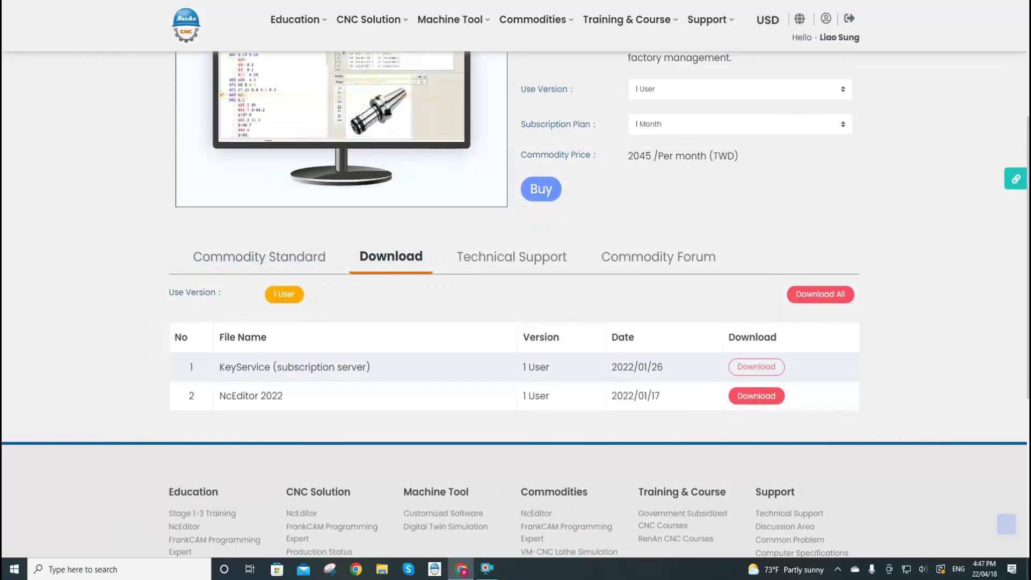
key("alt+F4")
left_click(14, 569)
left_click(15, 548)
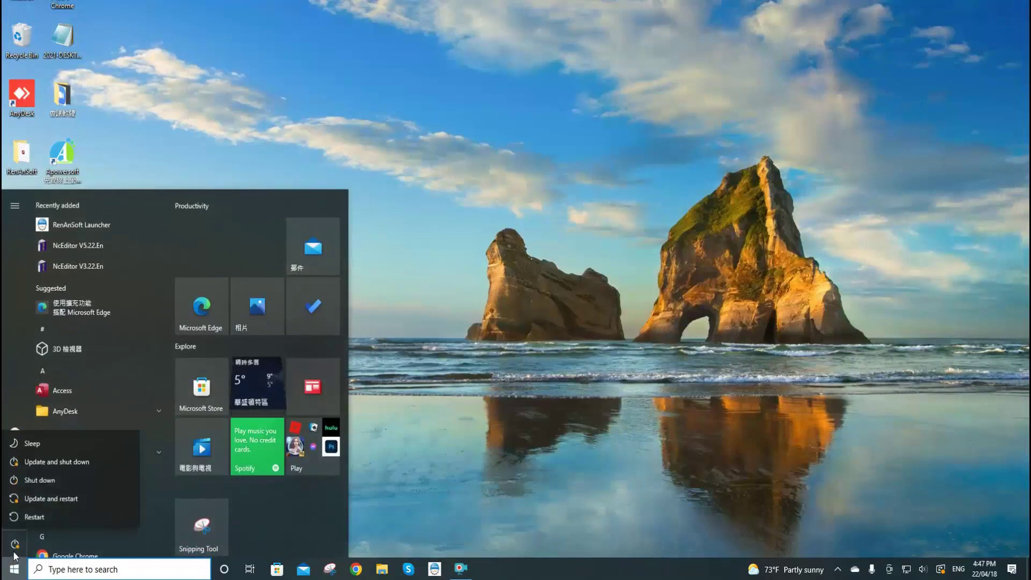
left_click(40, 518)
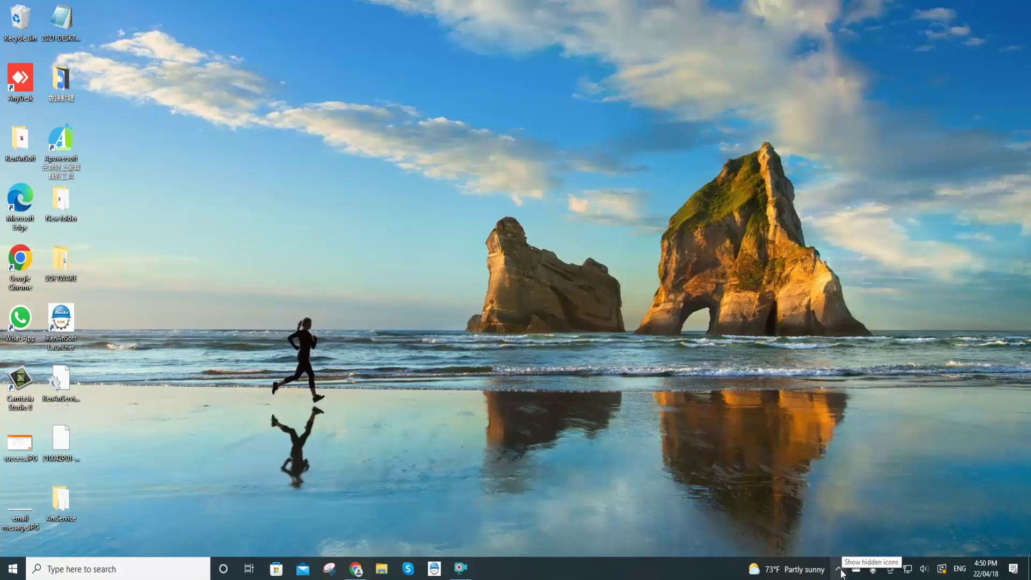
Reveal the hidden system tray icons to find the License Management icon
left_click(839, 570)
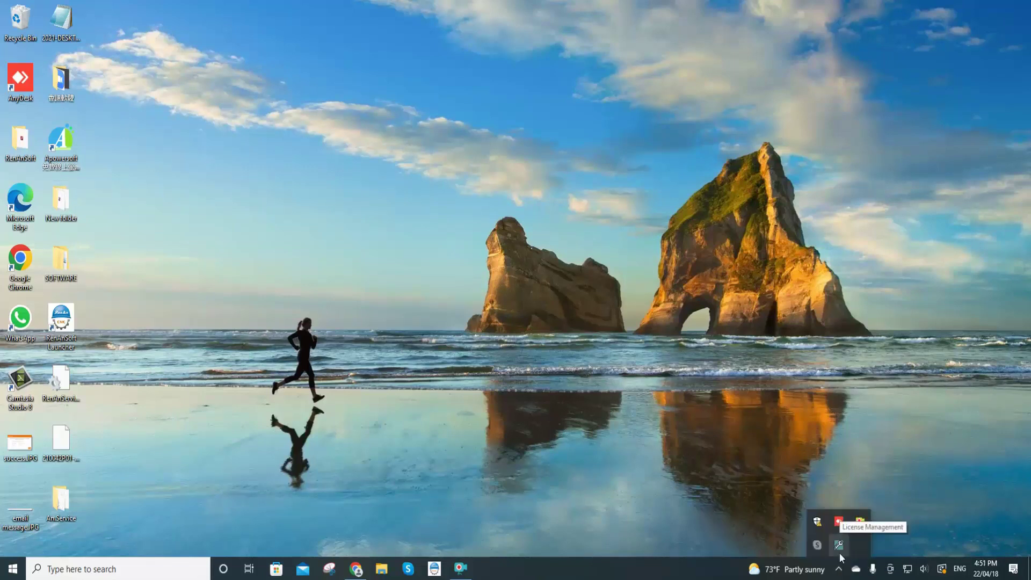